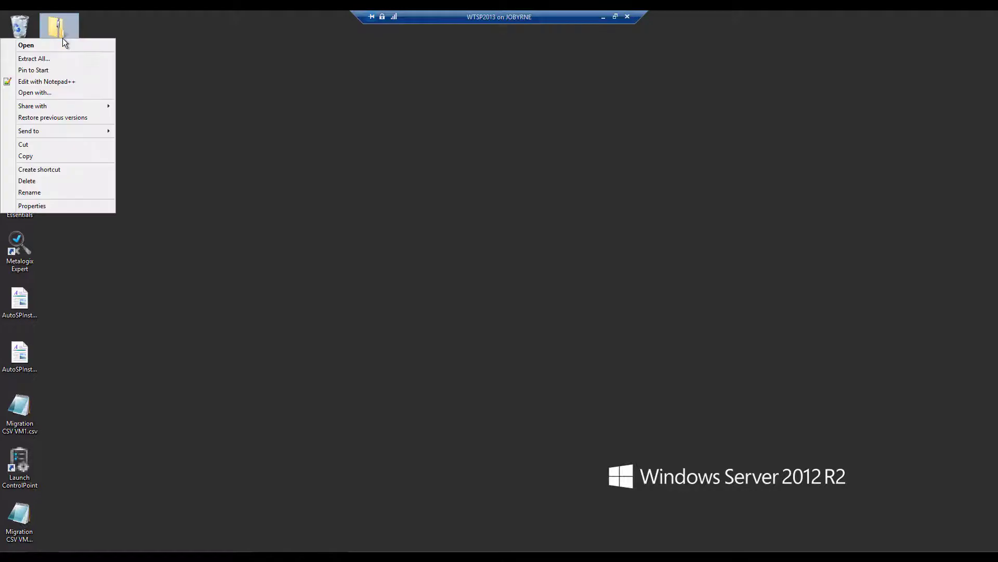
Extract the zipped Information Manager archive to the Metalogix-InformationManager2013 folder on the desktop and close the resulting folder window.
left_click(58, 60)
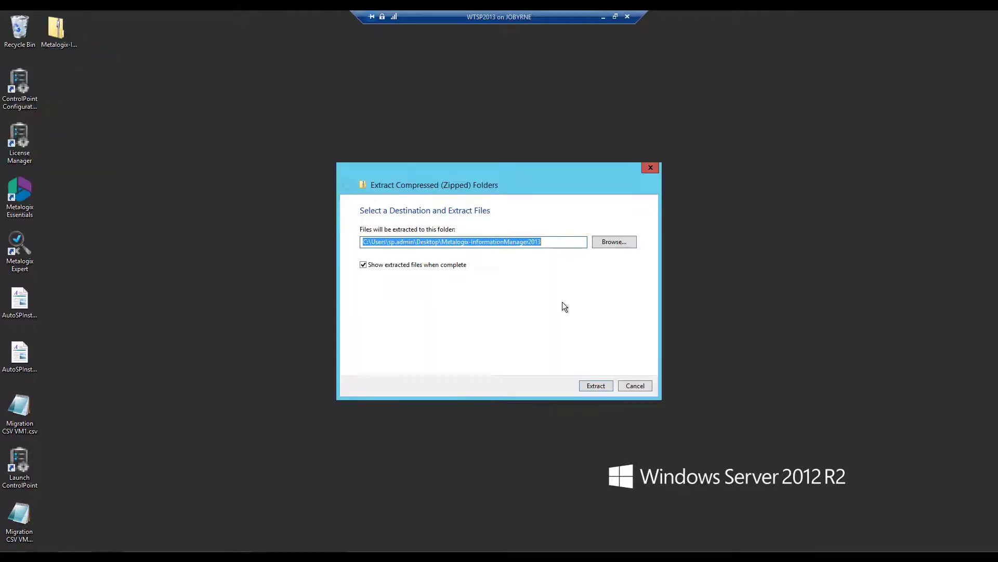
left_click(596, 386)
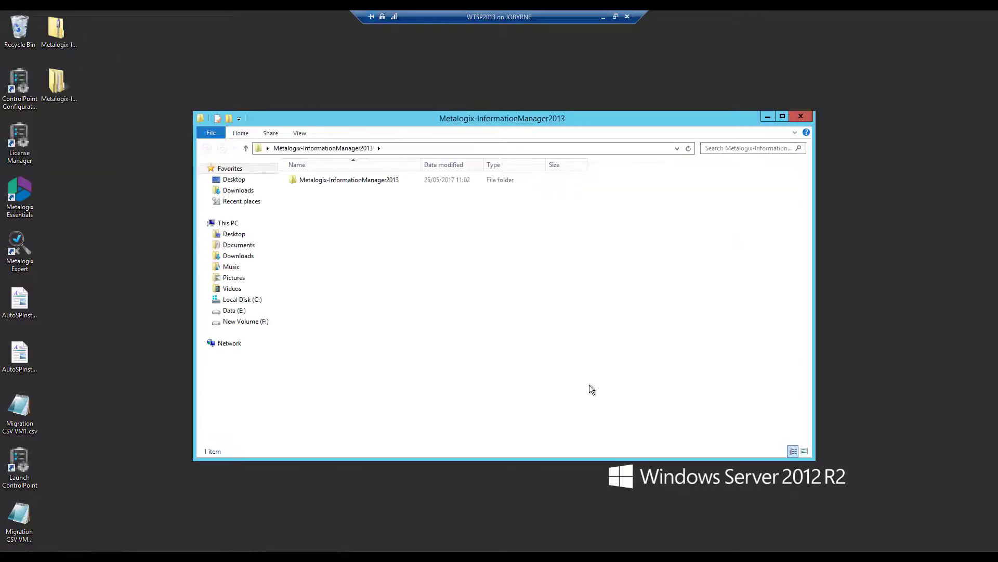
key("alt+F4")
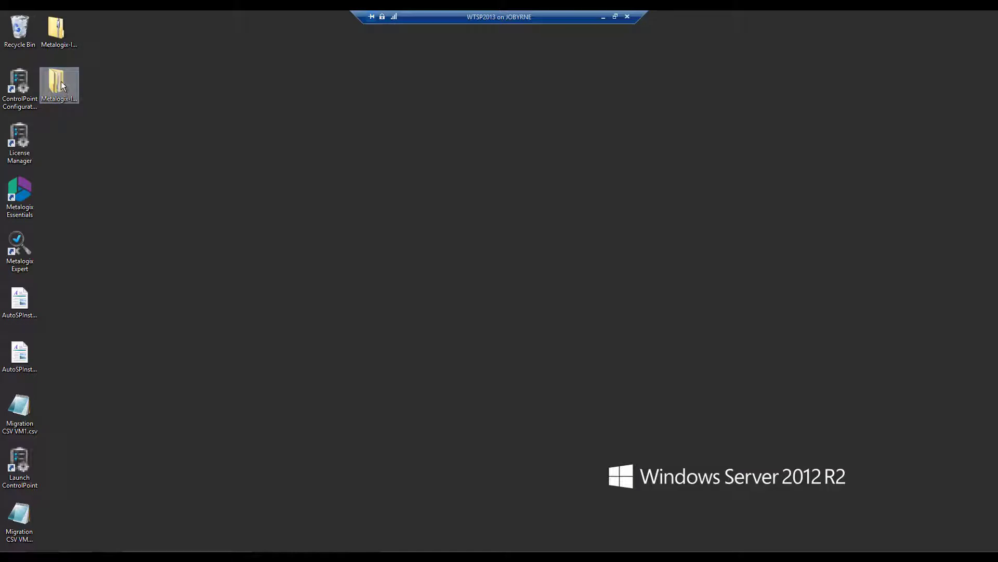
Run Setup.exe as administrator from the nested Metalogix-InformationManager2013 folder and minimize the folder window.
double_click(61, 82)
double_click(345, 220)
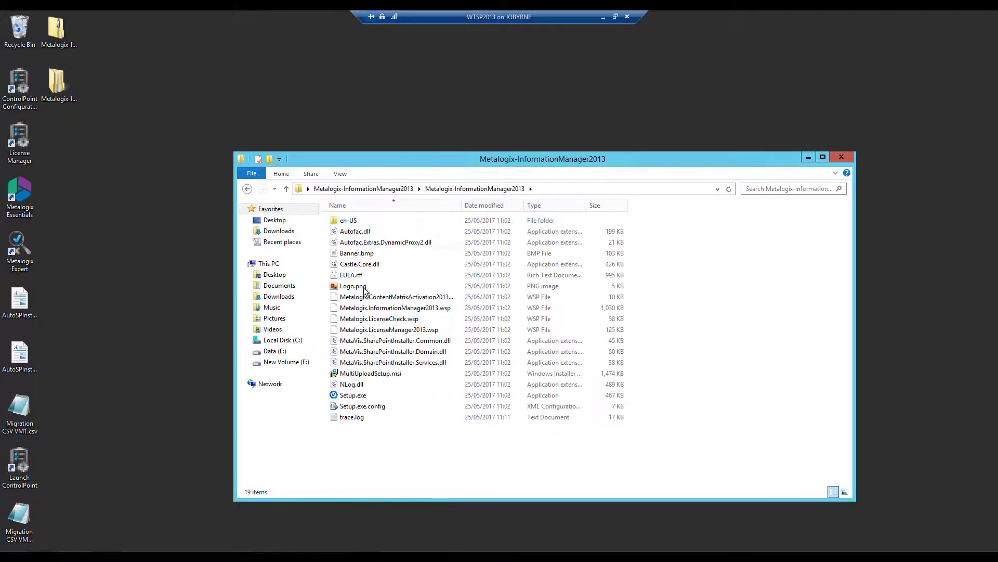
right_click(360, 395)
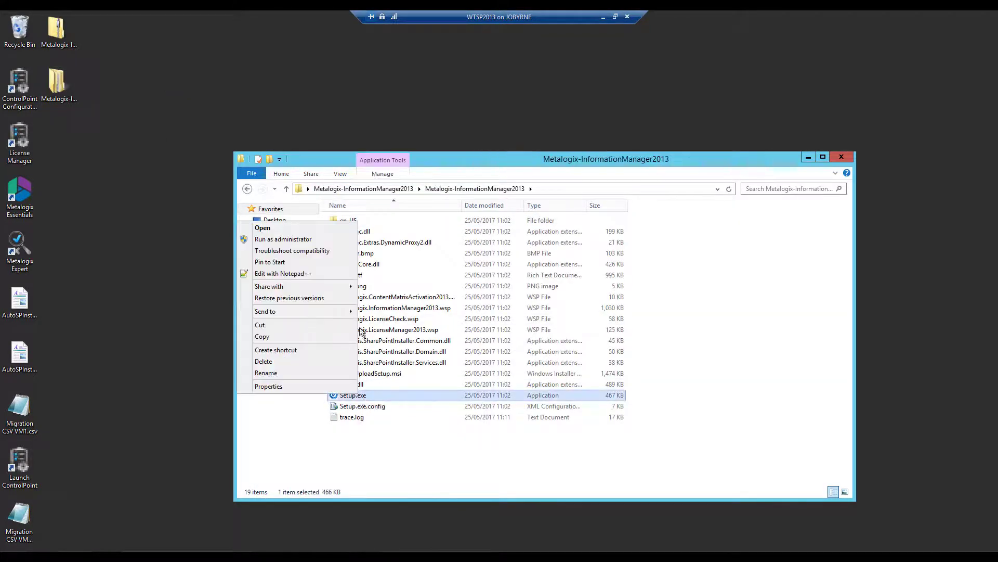
left_click(318, 241)
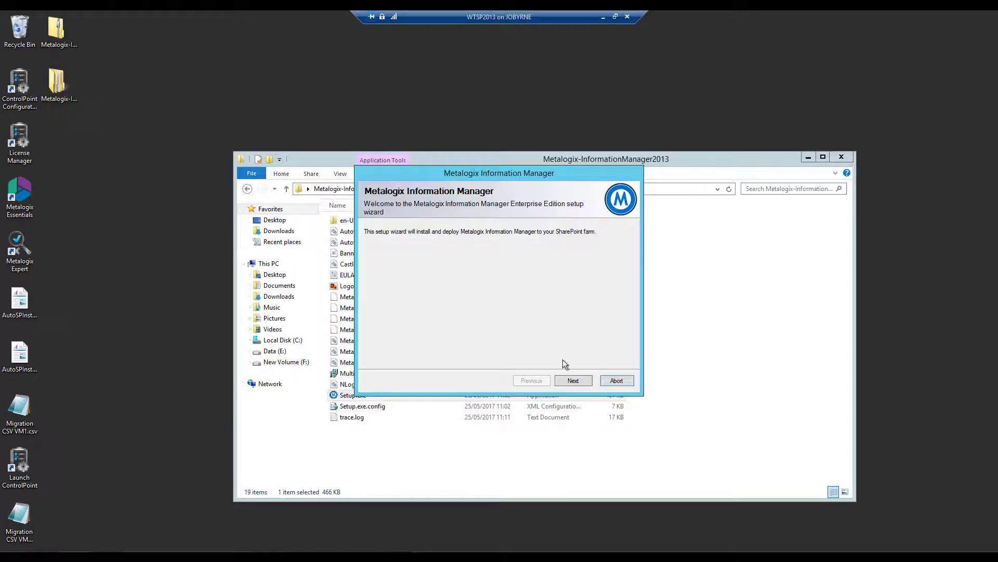
left_click(809, 159)
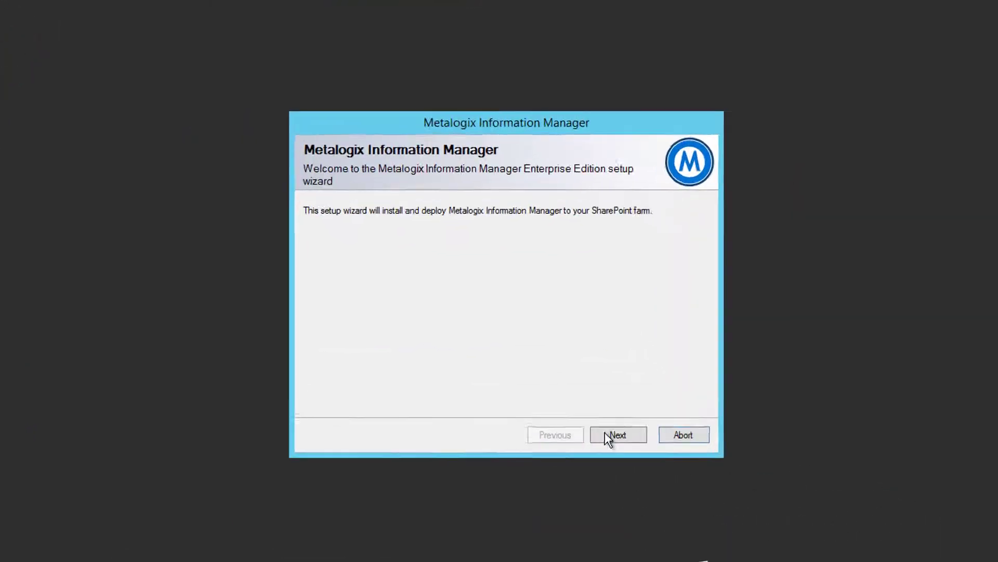
Accept the license agreement and keep Metalogix Information Manager and Metalogix License Manager as the solutions to install.
left_click(570, 381)
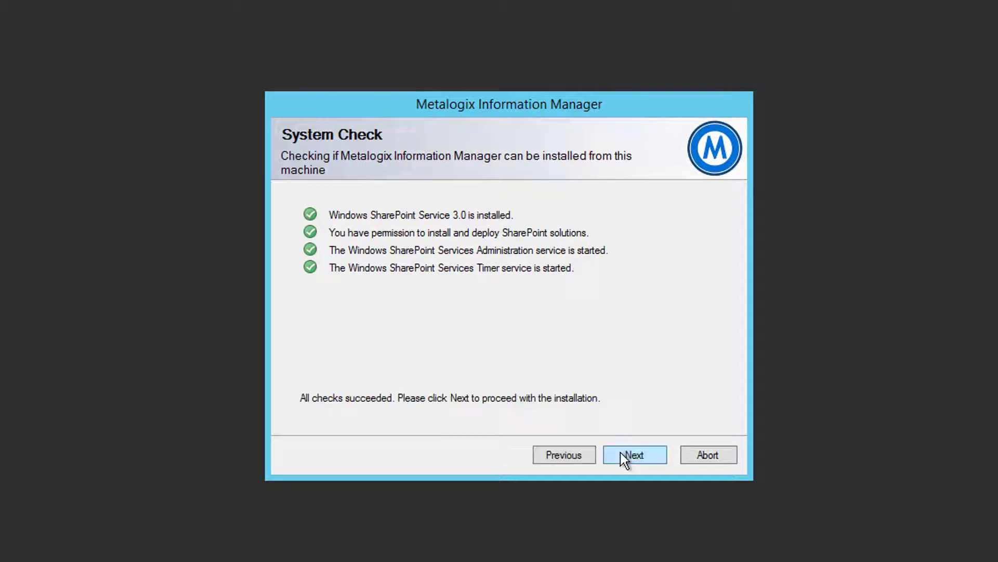
left_click(622, 454)
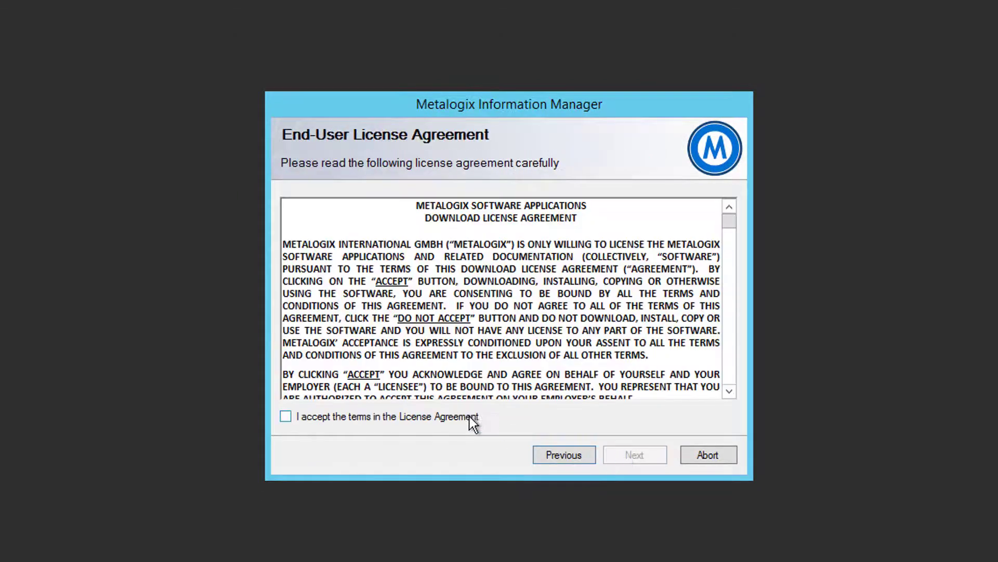
left_click(416, 417)
left_click(651, 452)
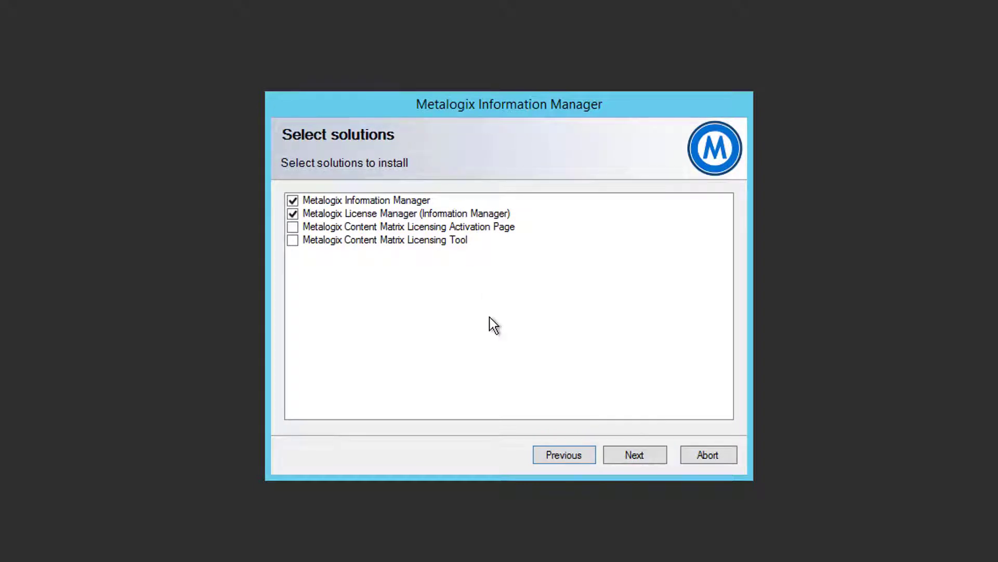
left_click(638, 451)
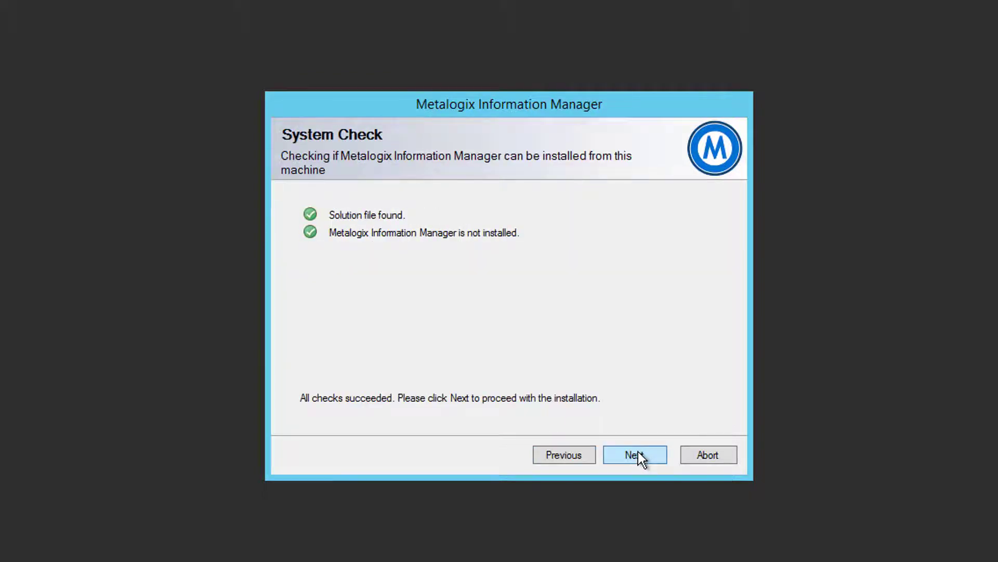
left_click(638, 453)
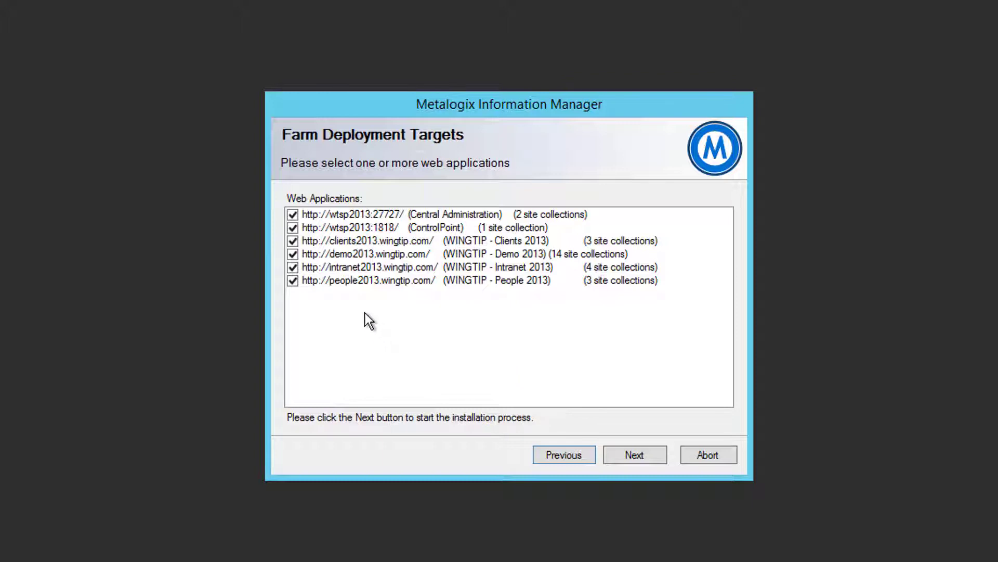
Limit the farm deployment targets to Central Administration and WINGTIP - Intranet 2013, excluding the ControlPoint, Clients, Demo and People web applications.
left_click(292, 227)
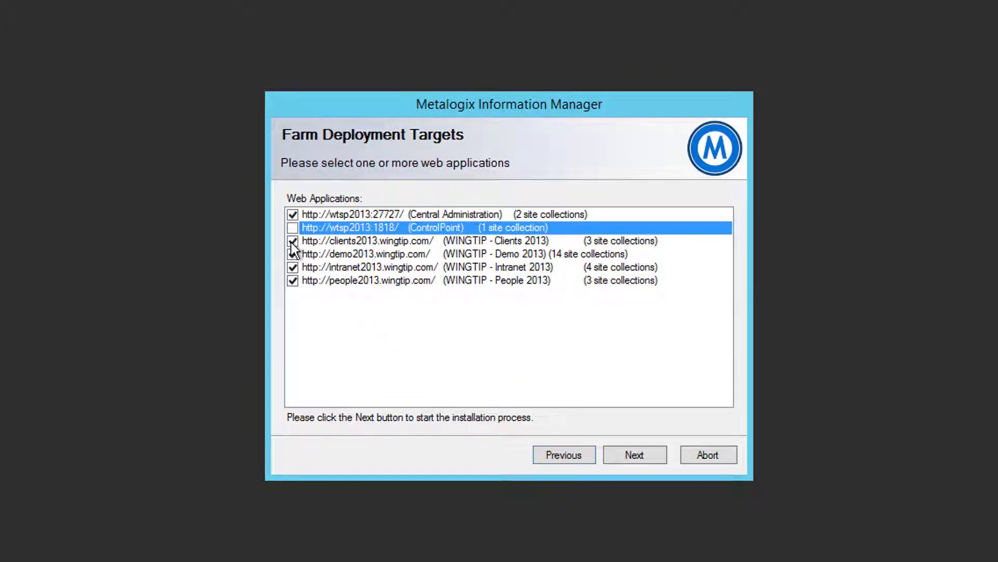
left_click(292, 242)
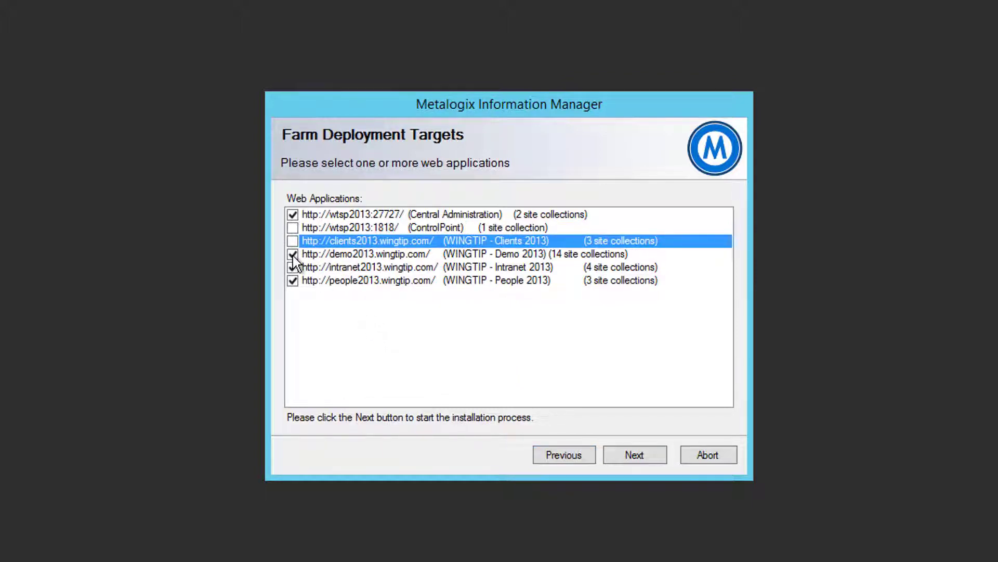
left_click(292, 255)
left_click(293, 282)
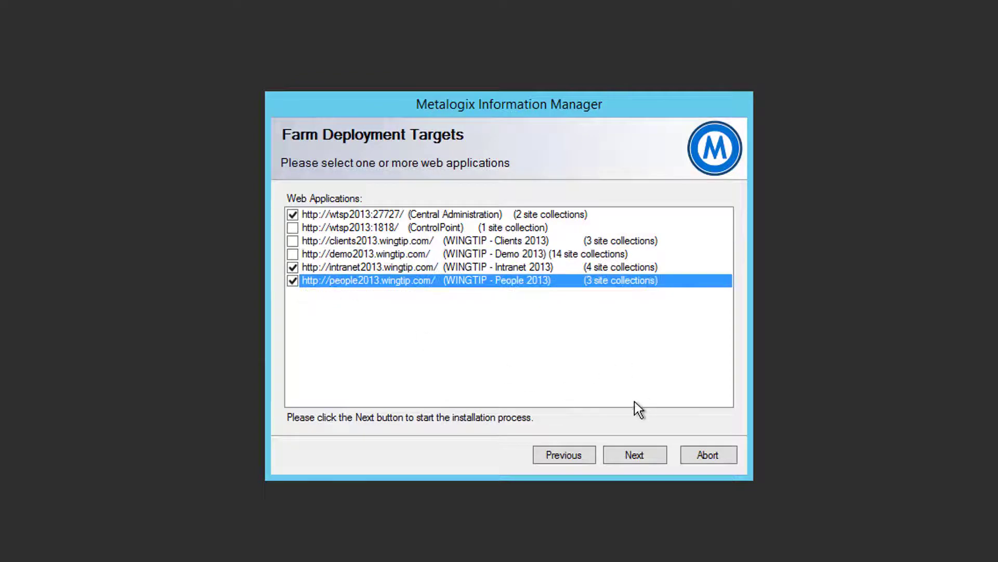
left_click(378, 282)
left_click(638, 455)
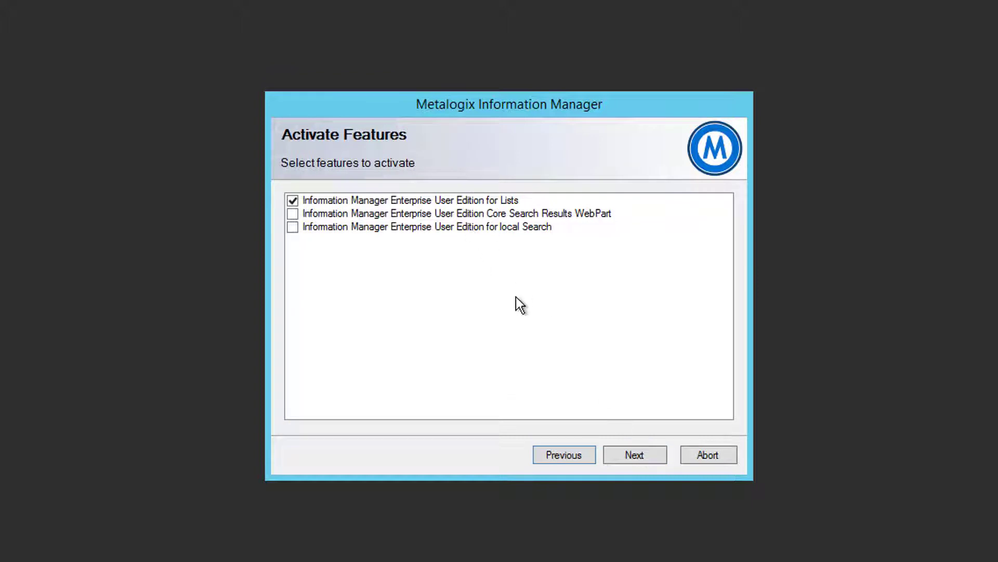
Install Information Manager with the Enterprise User Edition for Lists feature activated on both Central Administration and WINGTIP - Intranet 2013.
left_click(621, 456)
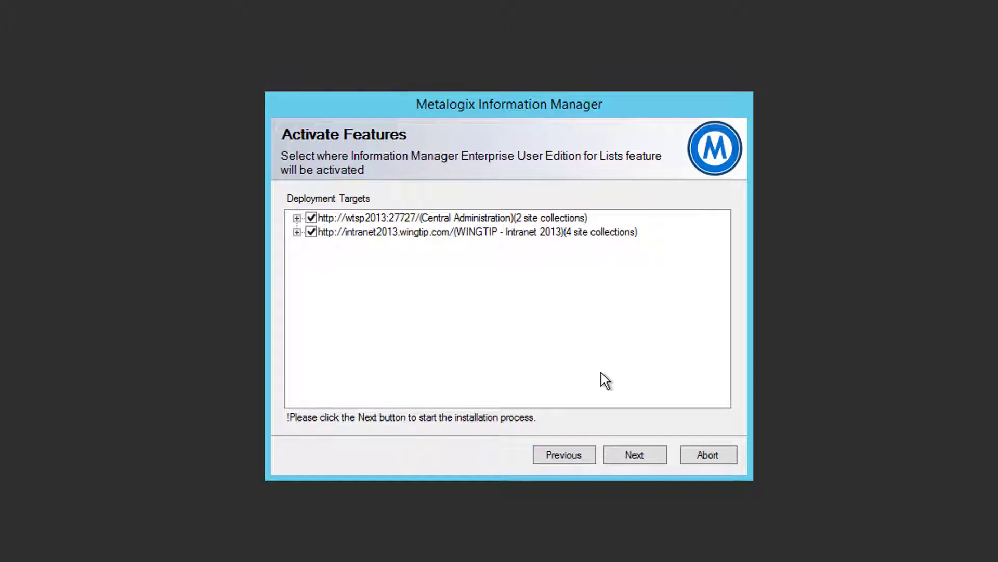
left_click(624, 451)
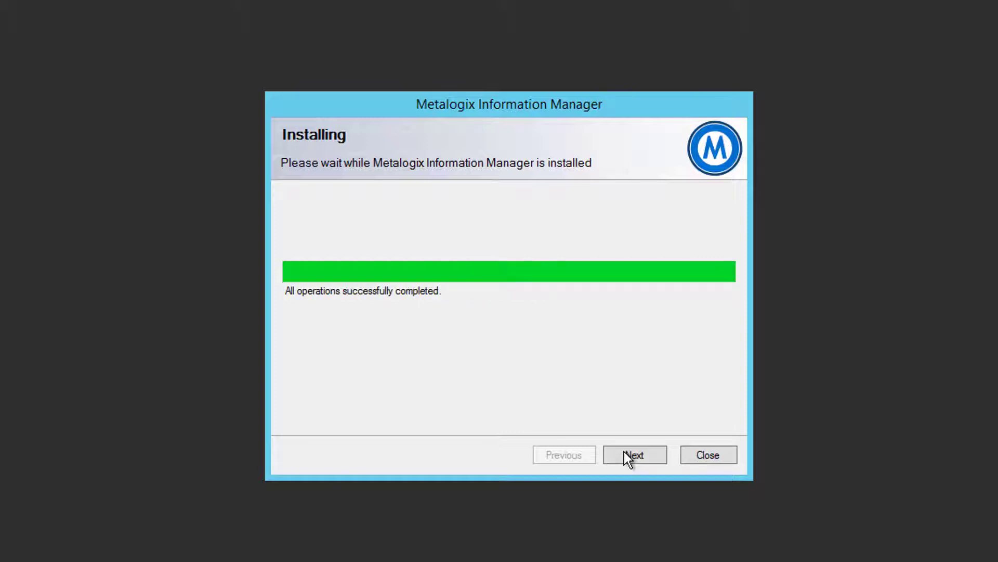
left_click(656, 457)
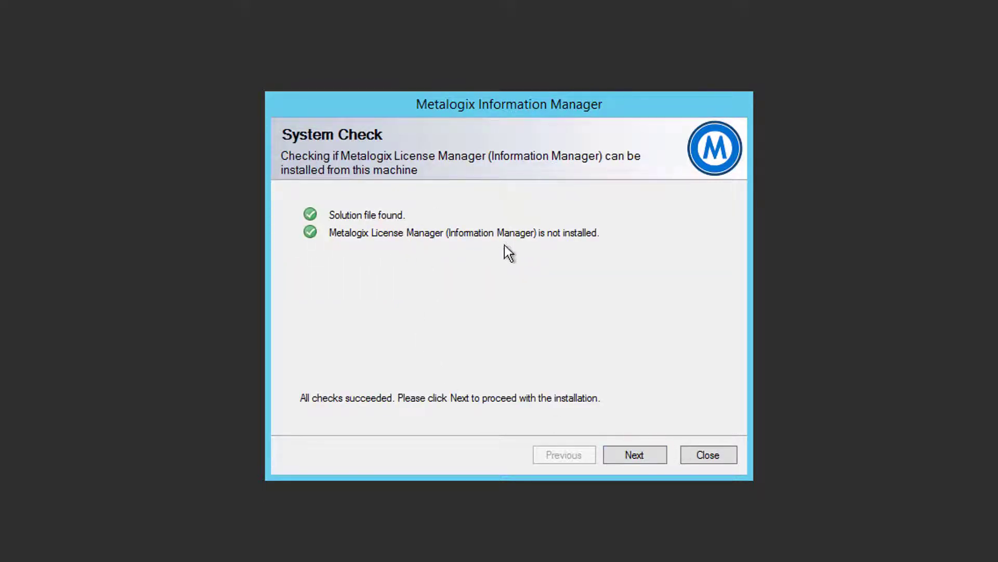
Install Metalogix License Manager to the Central Administration web application, review the deployment details and close the setup wizard.
left_click(649, 455)
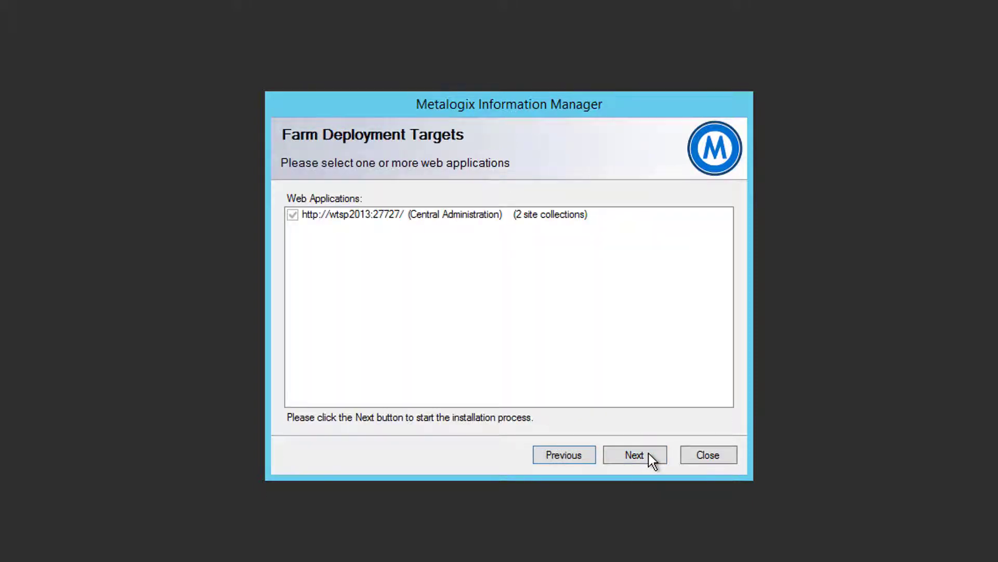
left_click(648, 453)
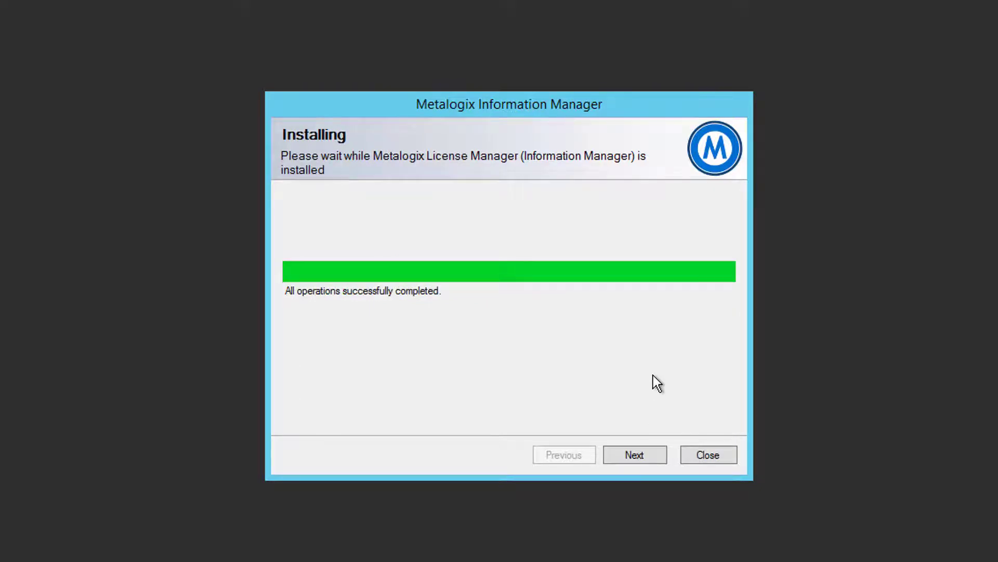
left_click(634, 454)
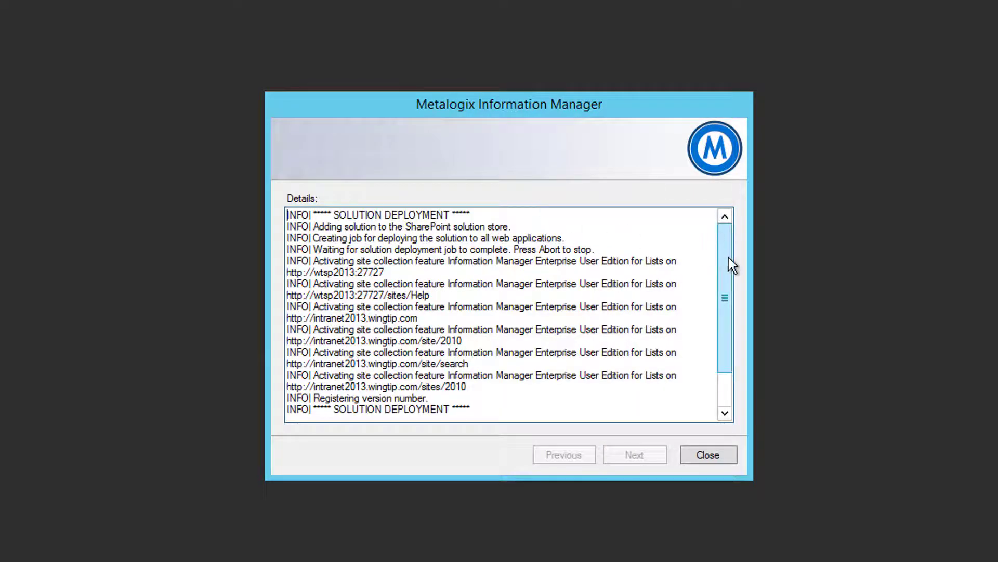
left_click_drag(726, 258, 727, 349)
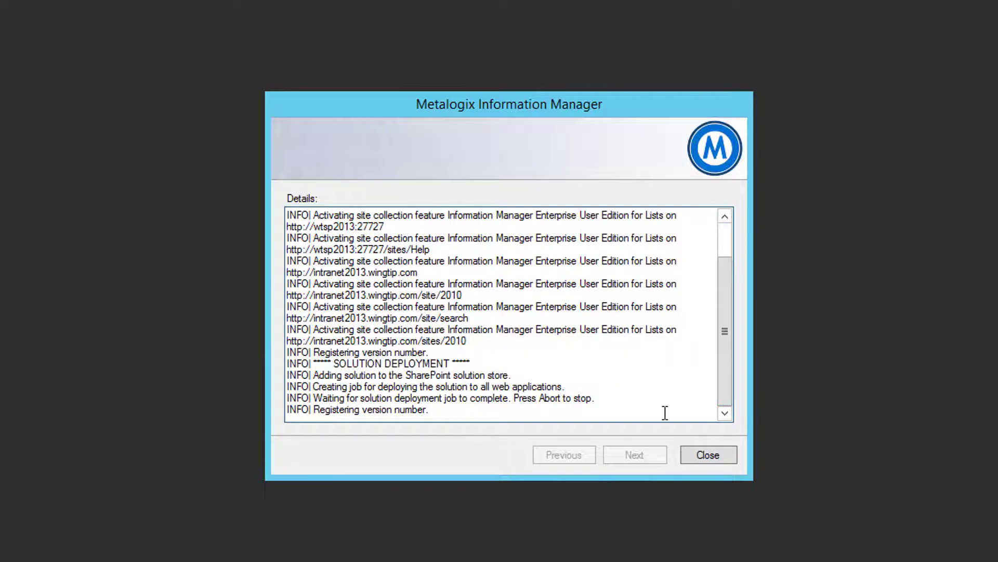
left_click(707, 454)
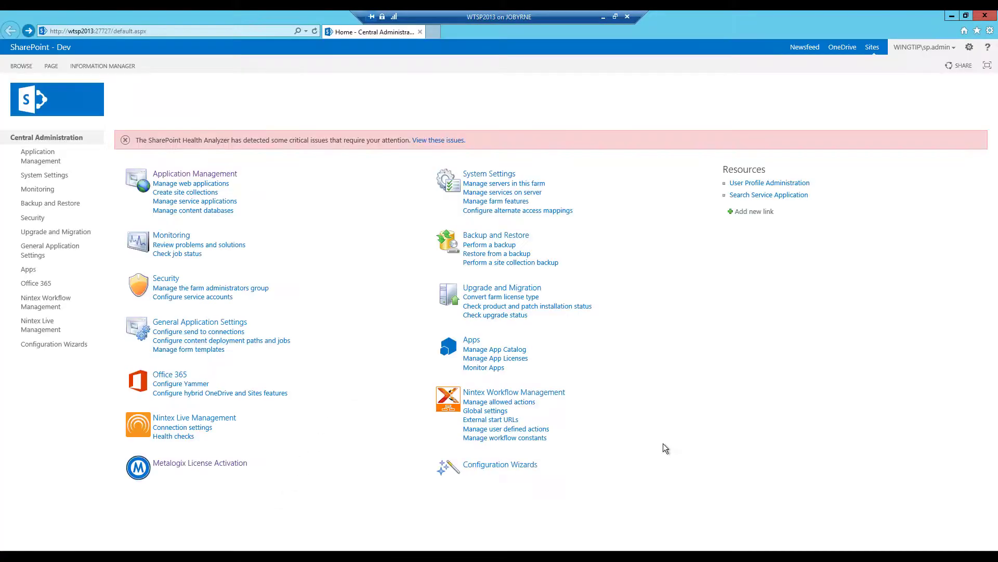
Open Metalogix License Activation from the SharePoint Central Administration home page.
left_click(211, 464)
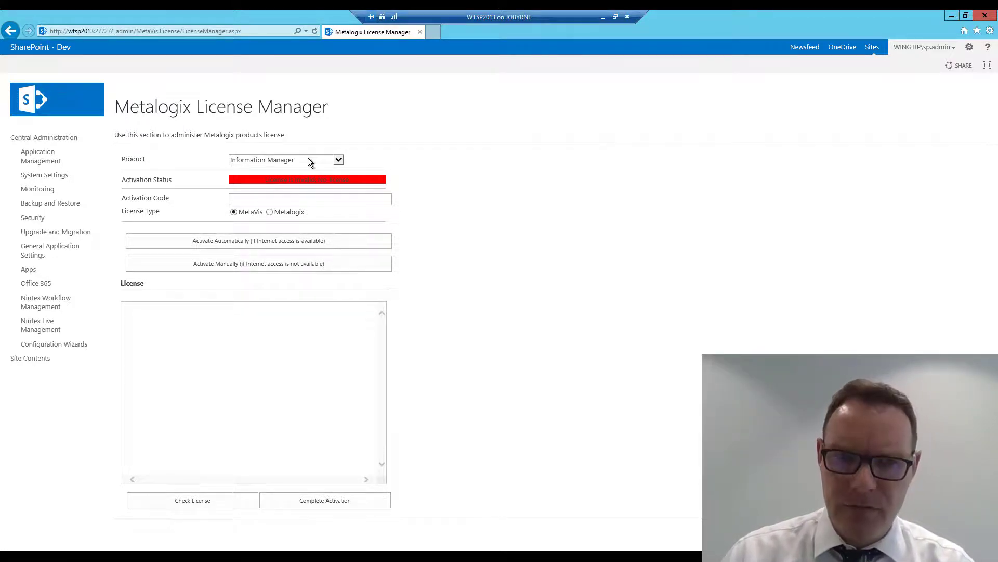
left_click(246, 199)
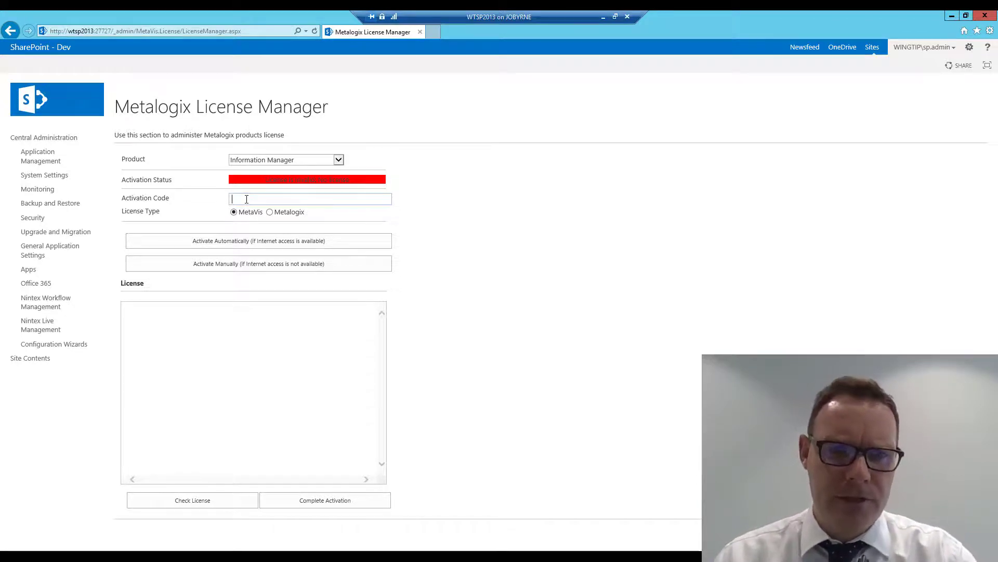
key("ctrl+v")
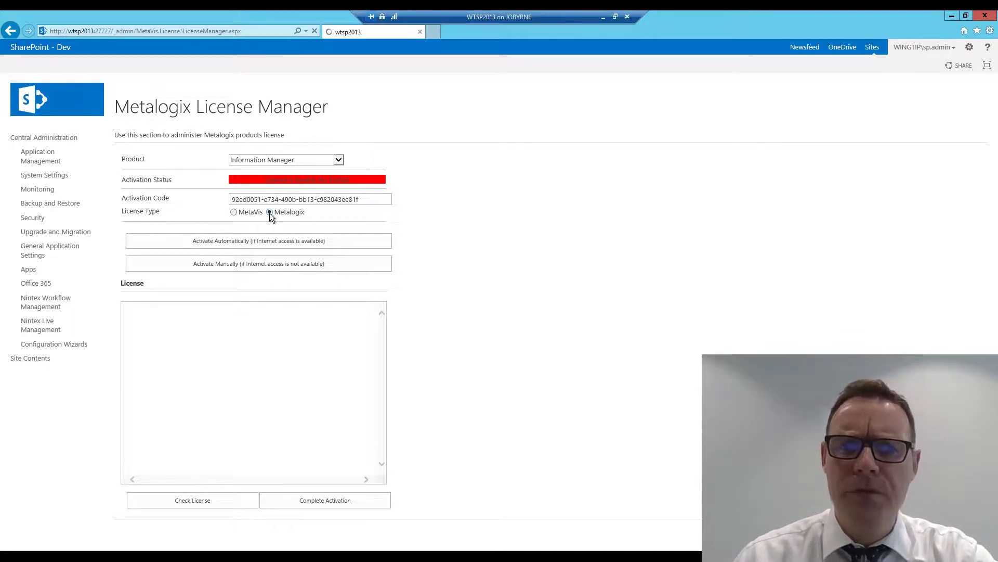
left_click(269, 212)
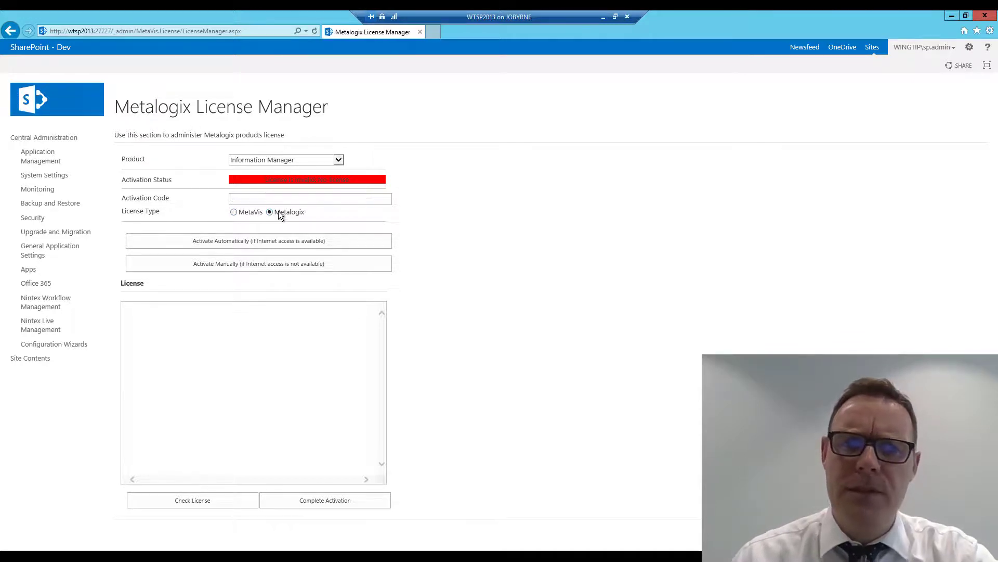
left_click(234, 213)
Paste the Information Manager activation code with the MetaVis license type, activate automatically and complete the activation.
left_click(250, 200)
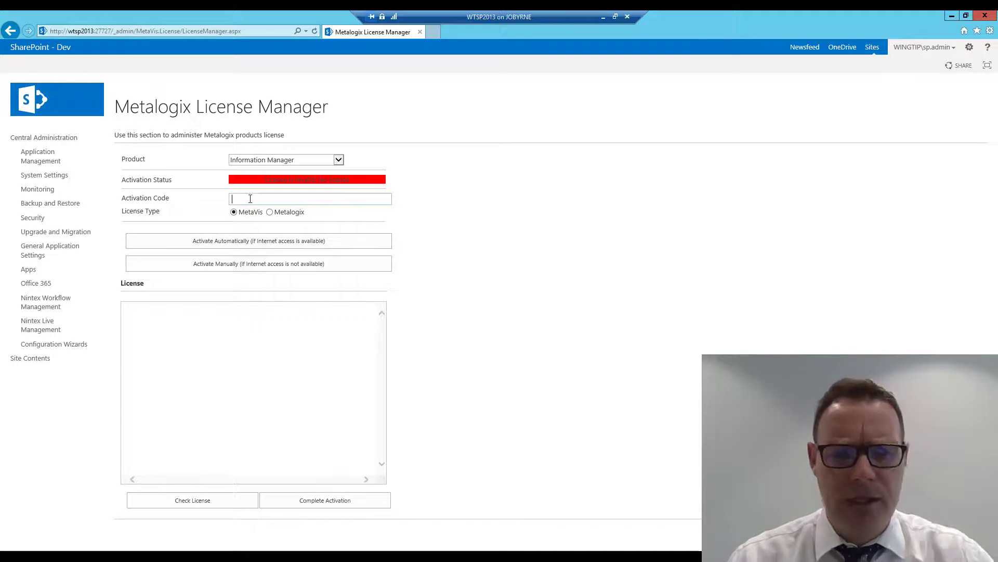
key("ctrl+v")
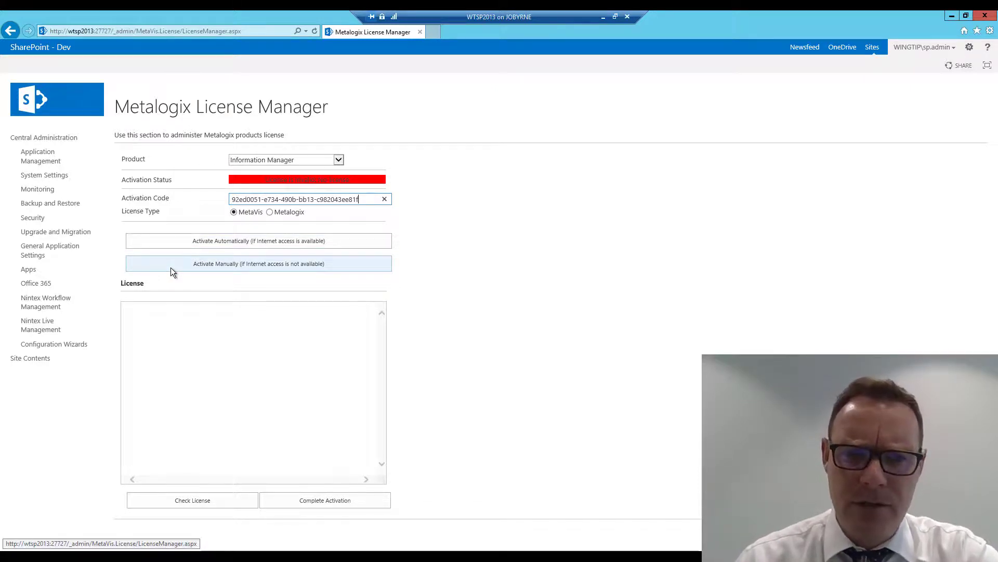
left_click(349, 242)
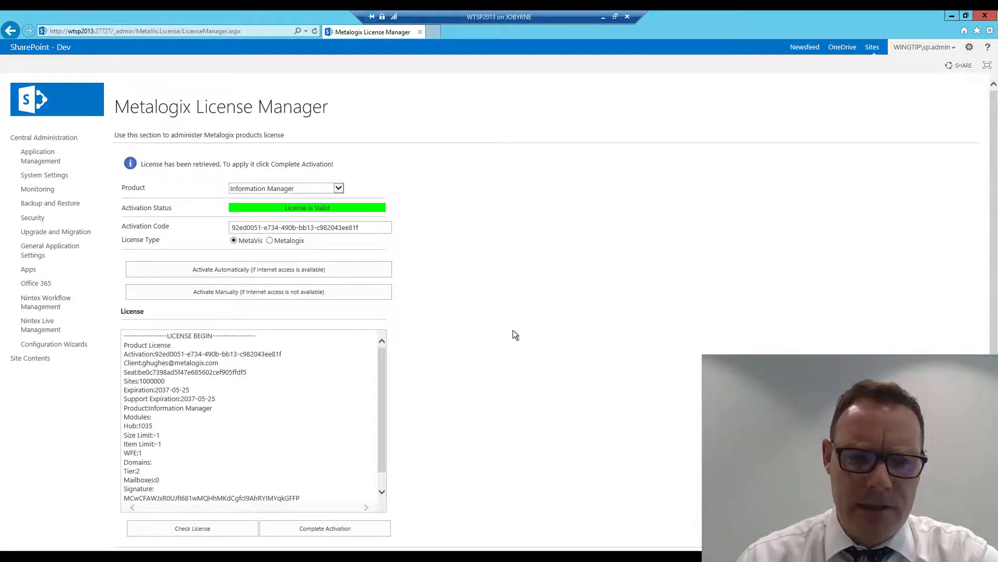
scroll(512, 335, "down", 1)
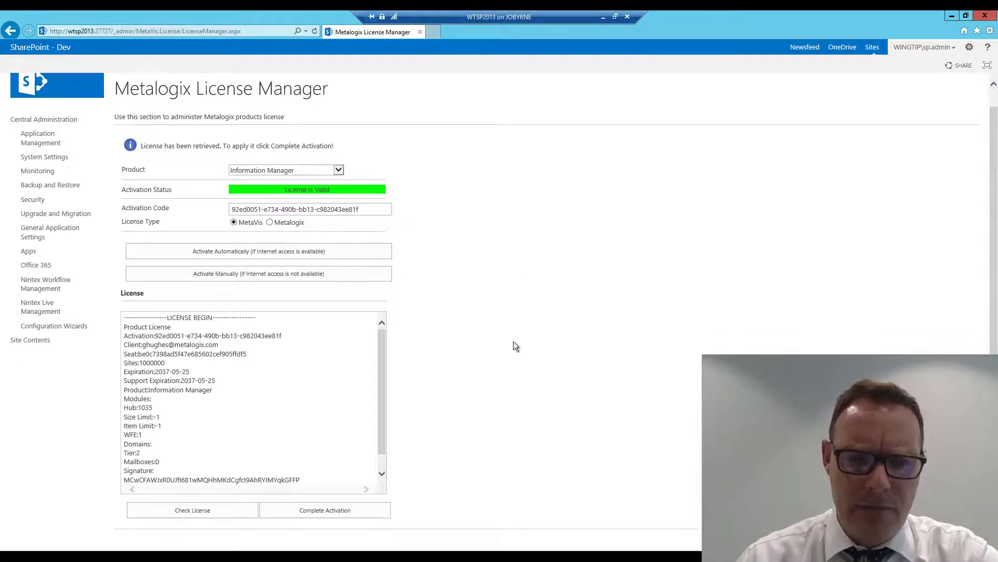
left_click(363, 513)
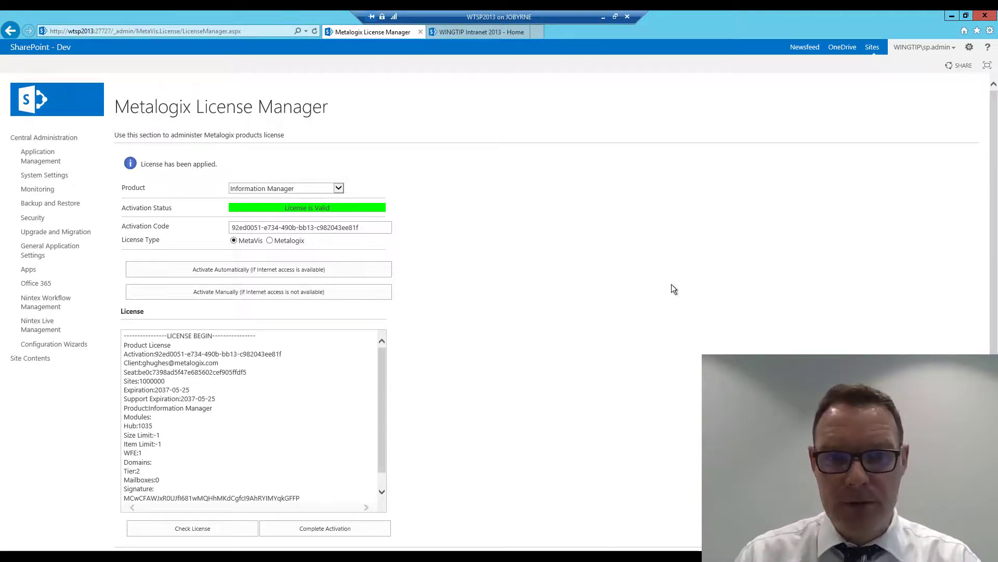
Check the activation of the Information Manager Enterprise User Edition features in the site collection features of WINGTIP Intranet 2013.
left_click(473, 33)
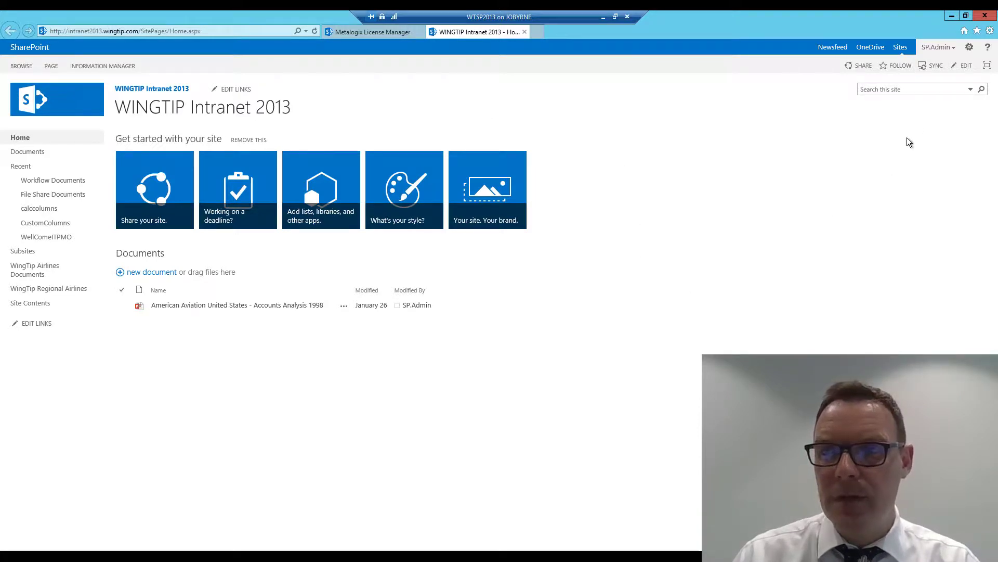
left_click(969, 46)
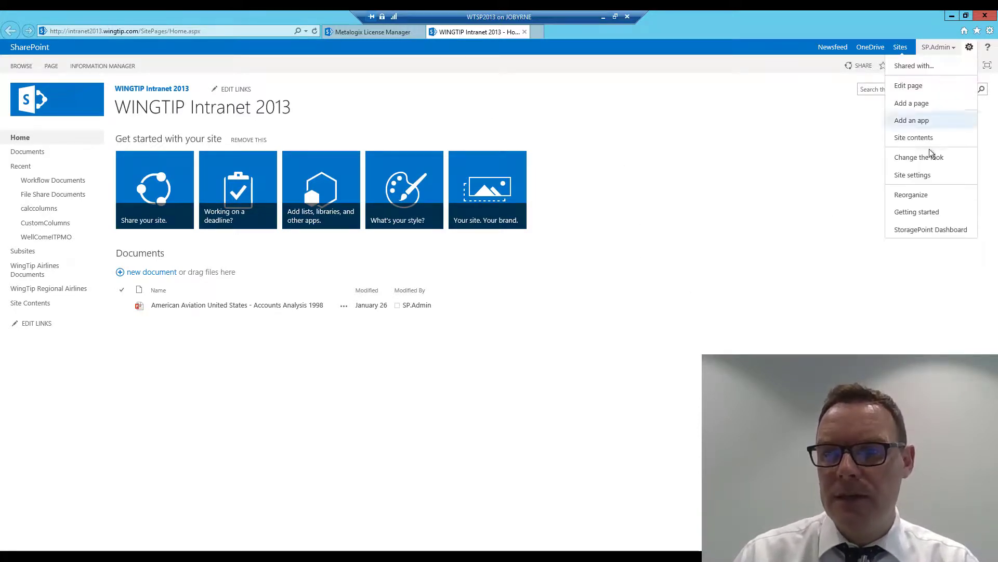
left_click(930, 176)
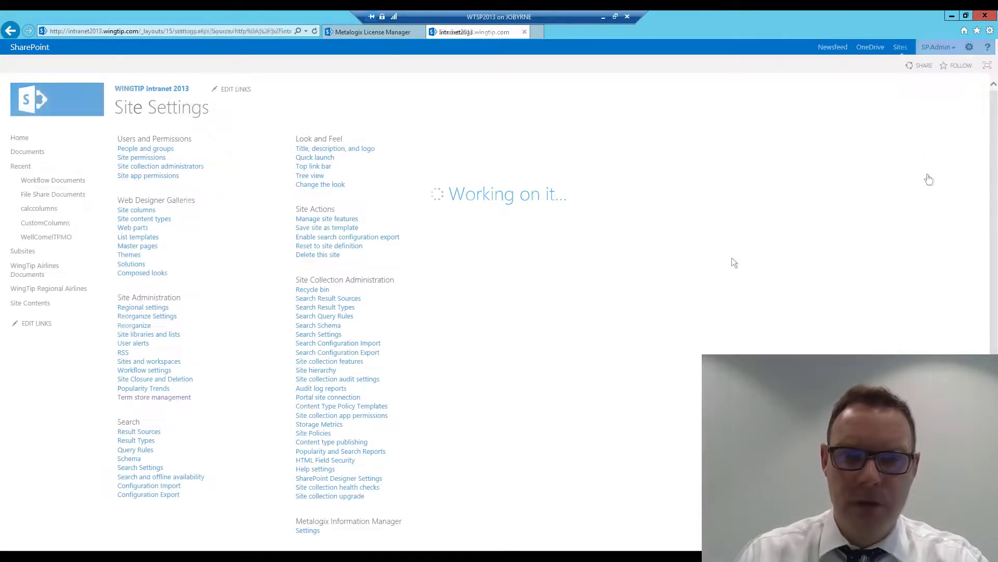
left_click(355, 364)
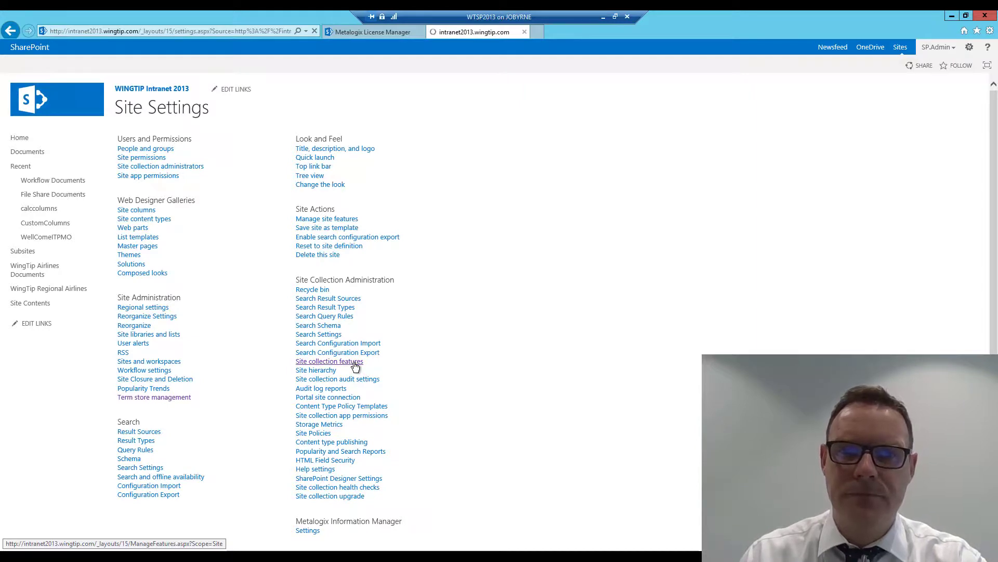
scroll(489, 385, "down", 2)
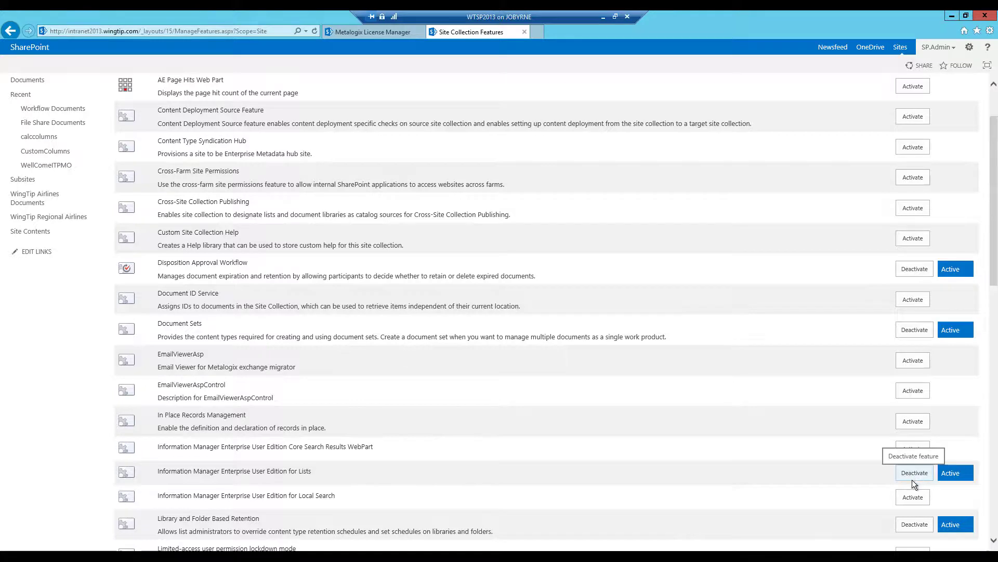
scroll(913, 481, "up", 2)
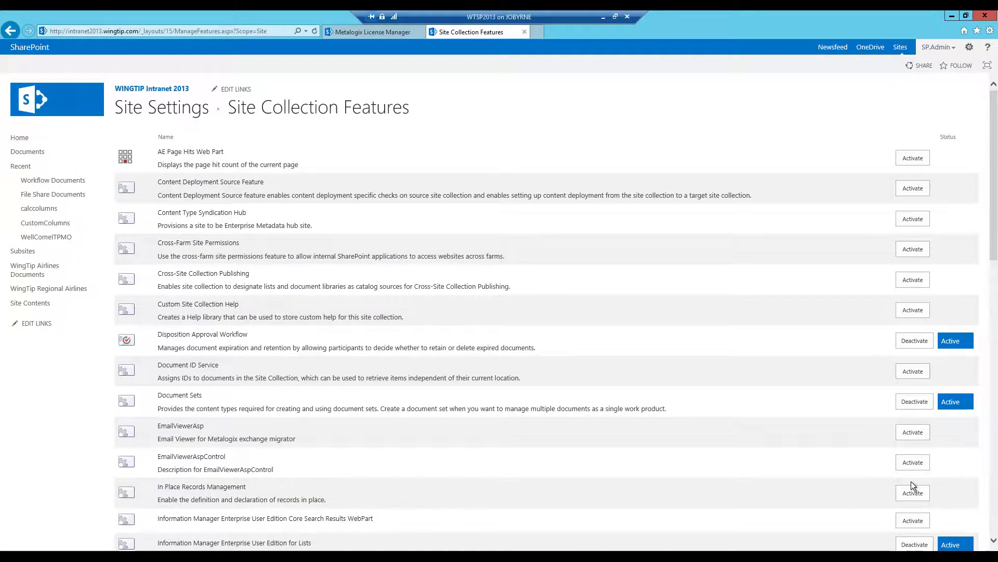
Open the site's Documents library and examine its Information Manager commands, selecting the American Aviation United States - Accounts Analysis 1998 document.
left_click(171, 91)
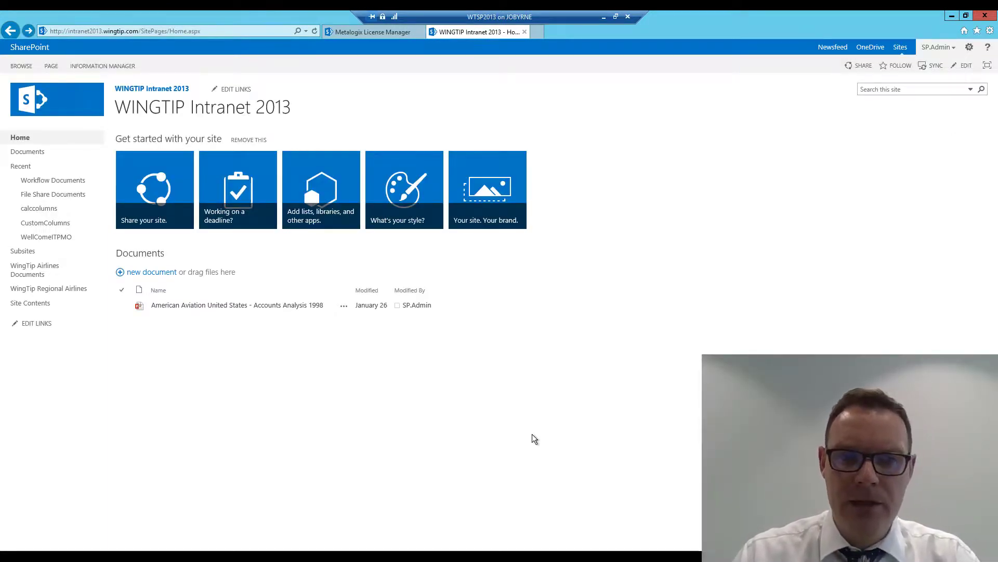
left_click(158, 256)
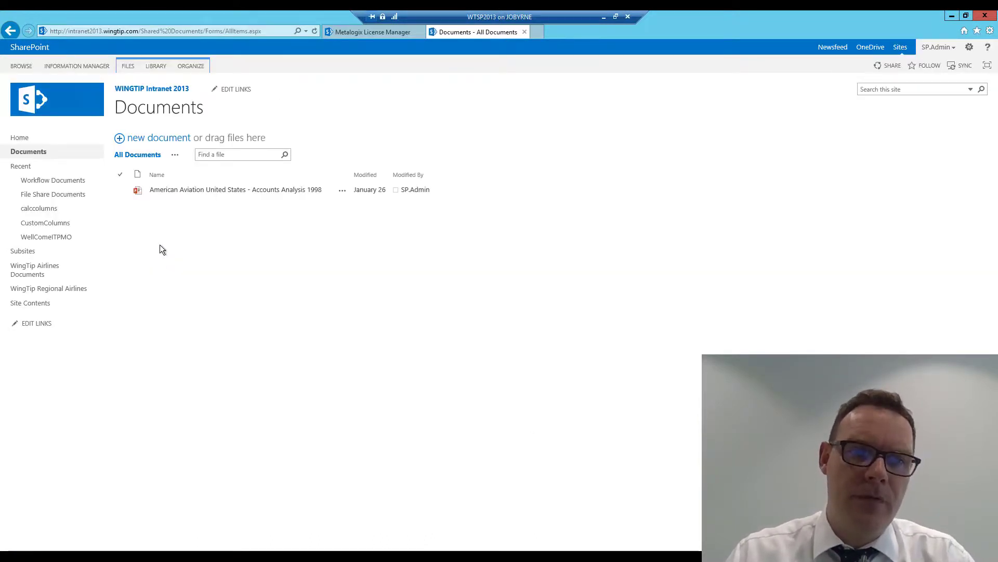
left_click(85, 66)
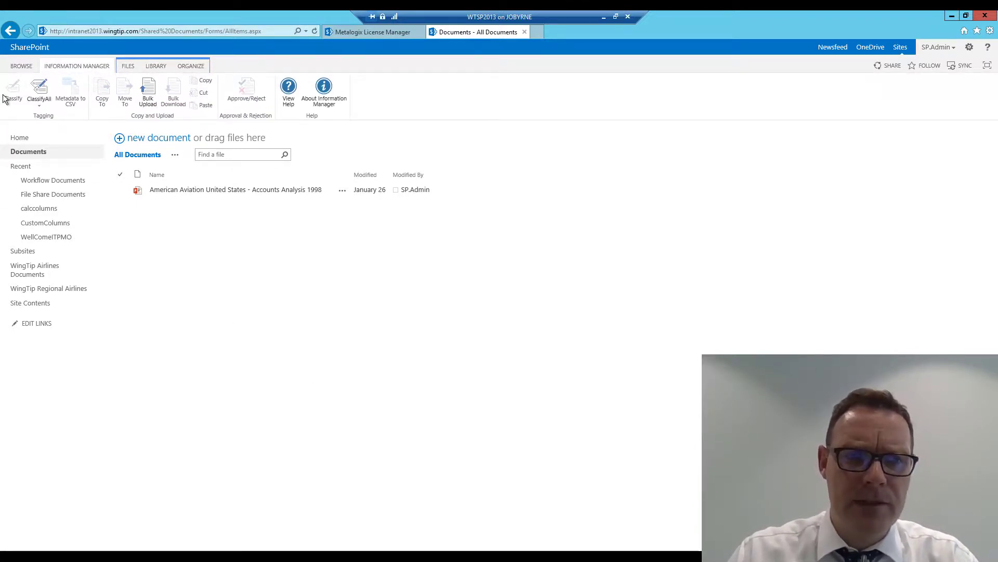
left_click(121, 192)
left_click(121, 191)
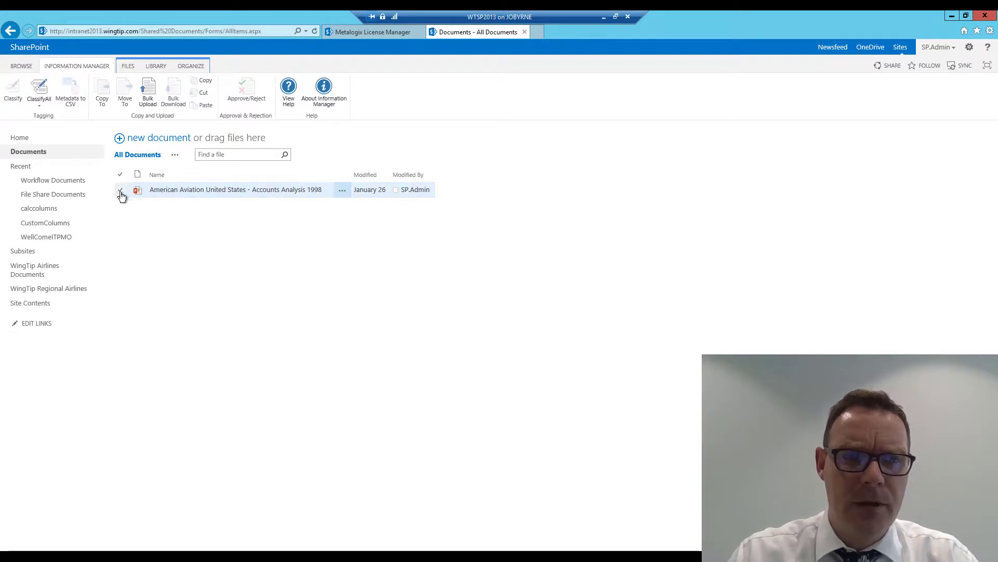